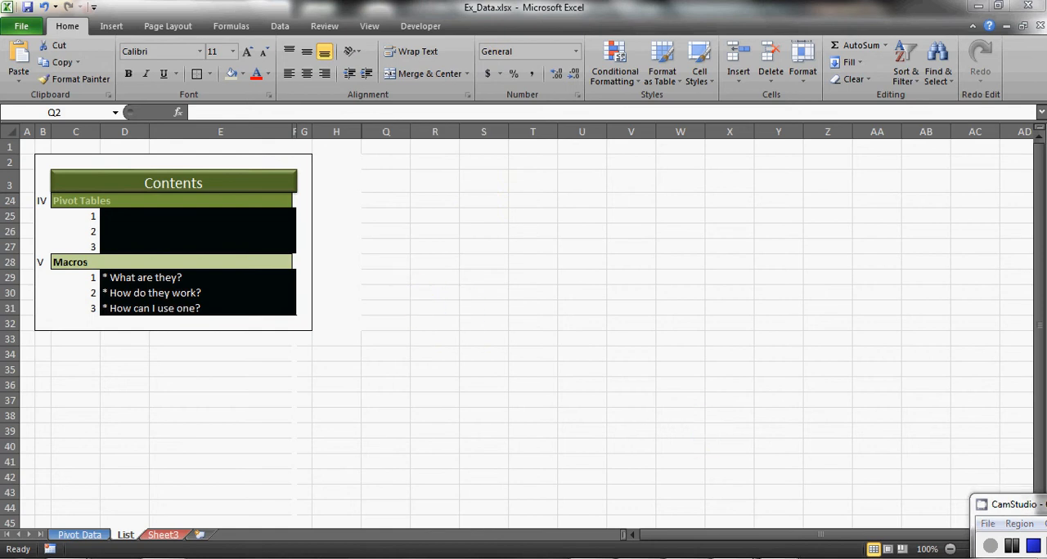
- Switch to the Regression_Template.xlsm workbook and open the list of macros in all open workbooks
mouse_move(778, 555)
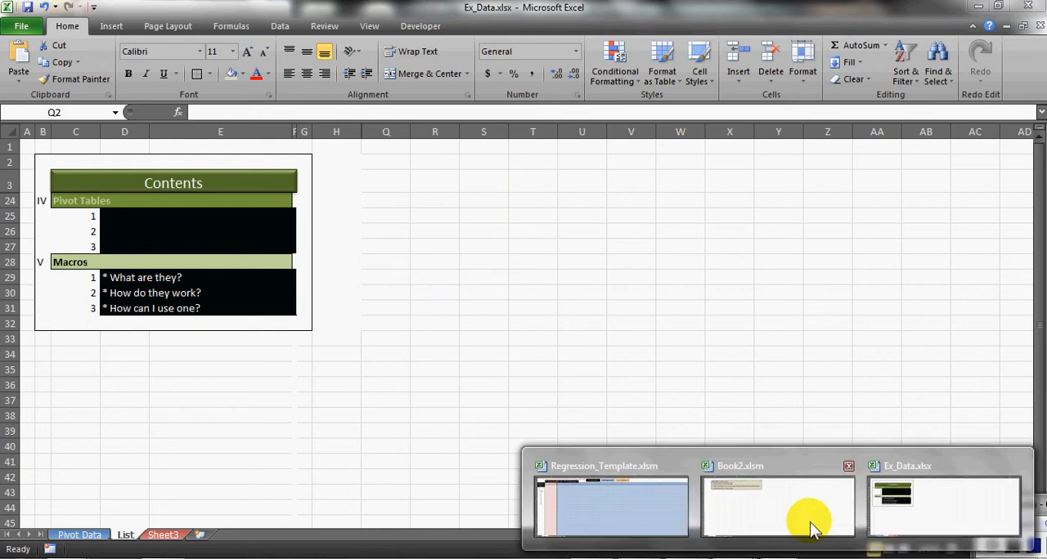
left_click(654, 520)
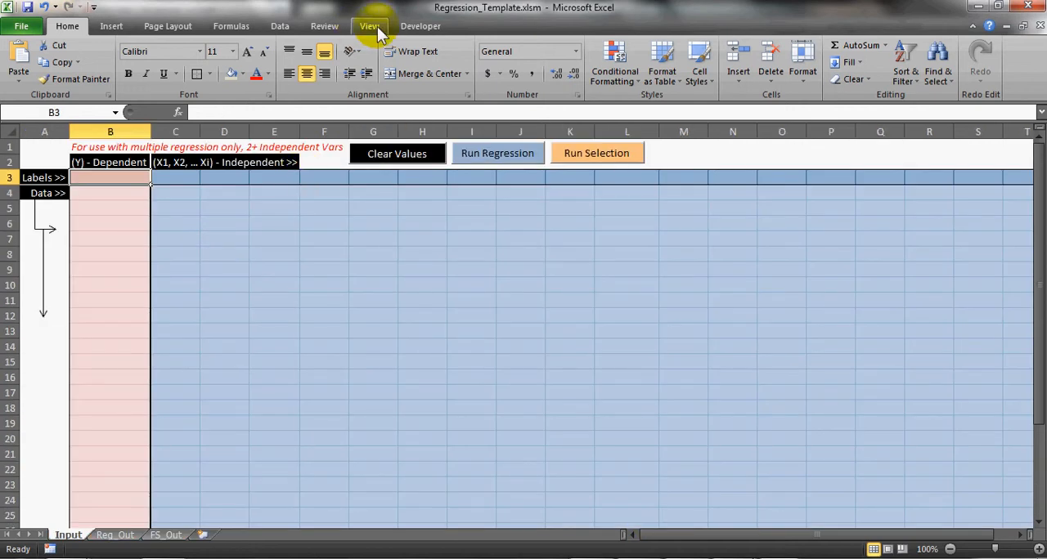
left_click(374, 26)
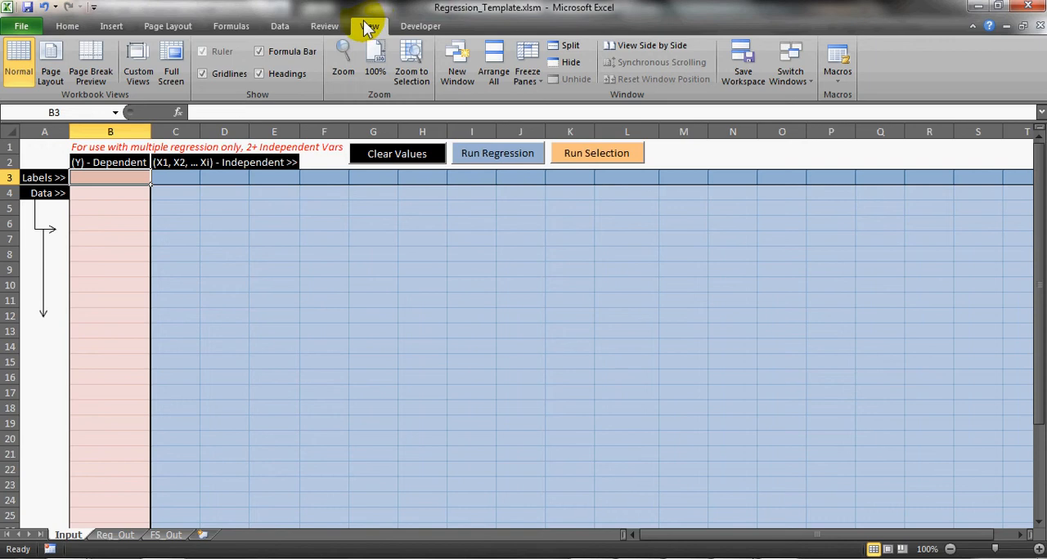
left_click(432, 26)
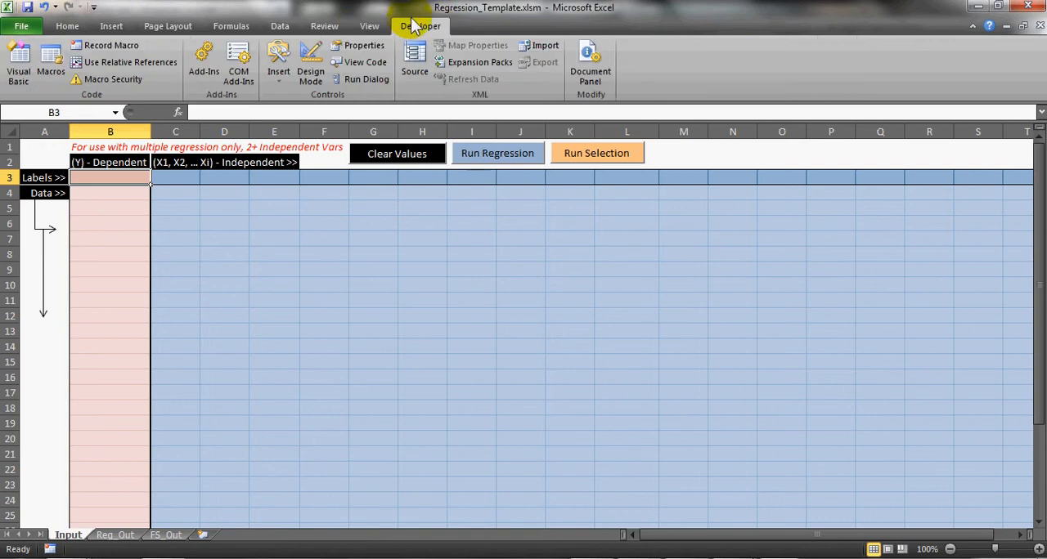
left_click(368, 26)
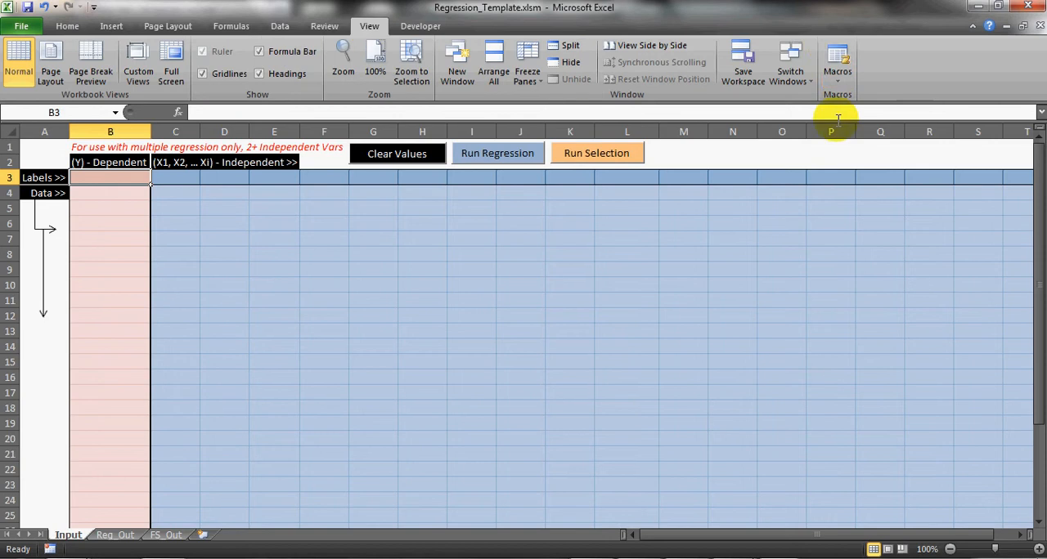
left_click(838, 64)
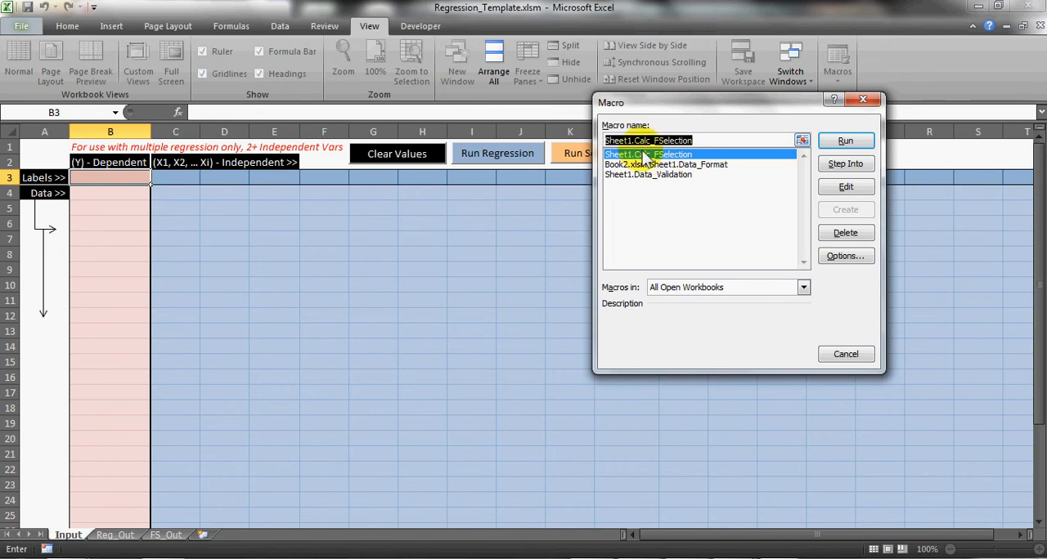
- Open the Sheet1.Calc_FSelection macro for editing and look through its code
left_click(642, 174)
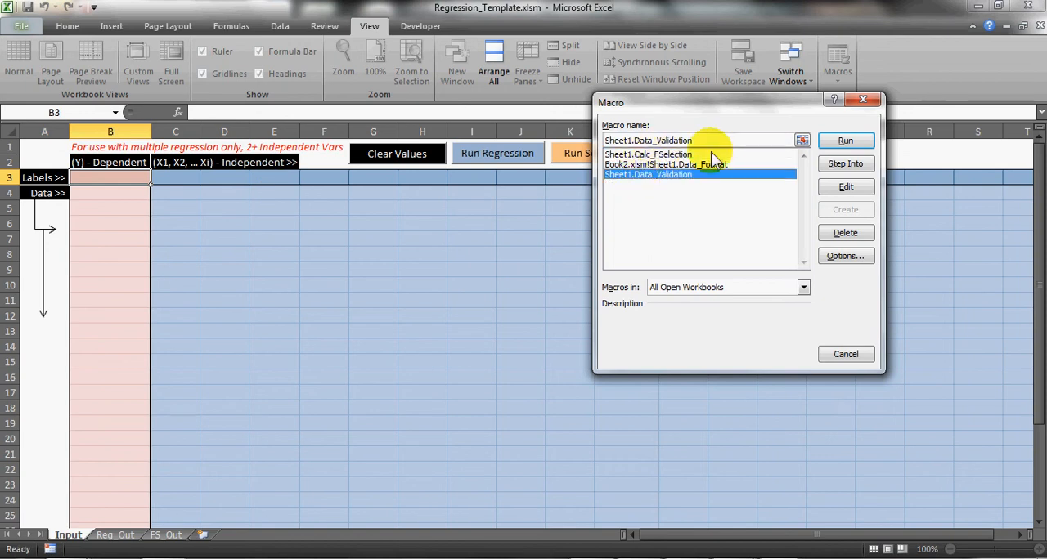
left_click(684, 154)
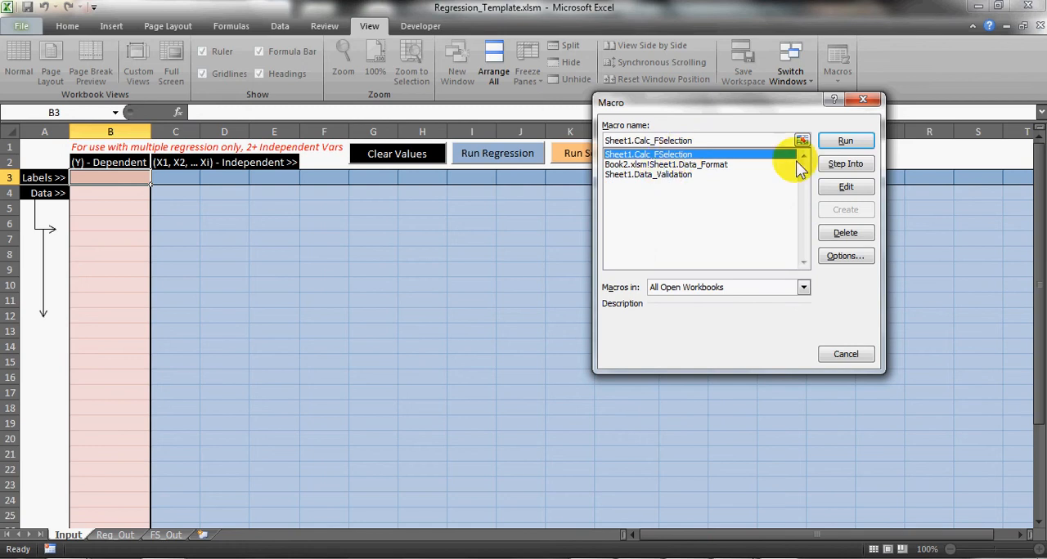
left_click(846, 187)
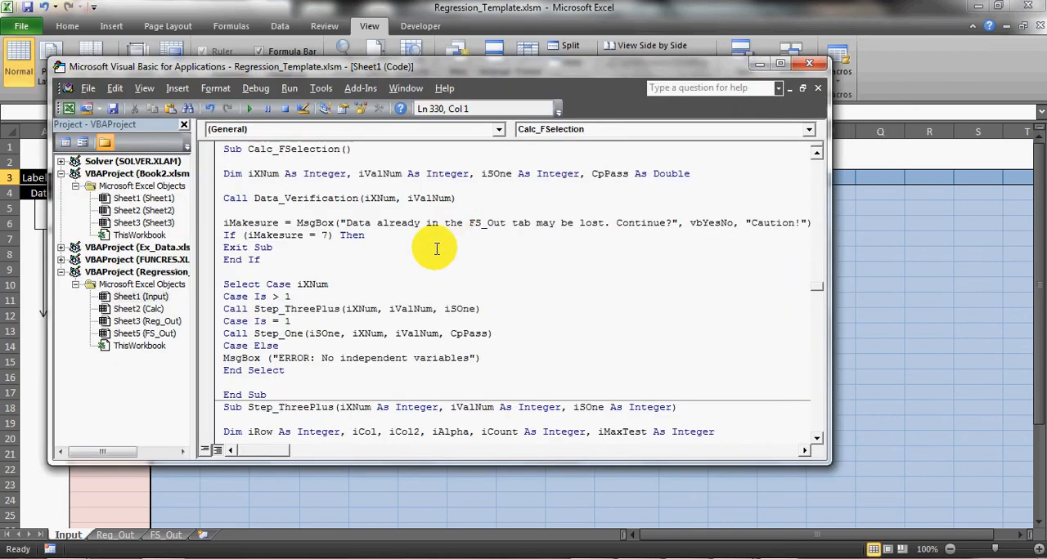
scroll(448, 239, "up", 4)
scroll(360, 343, "down", 2)
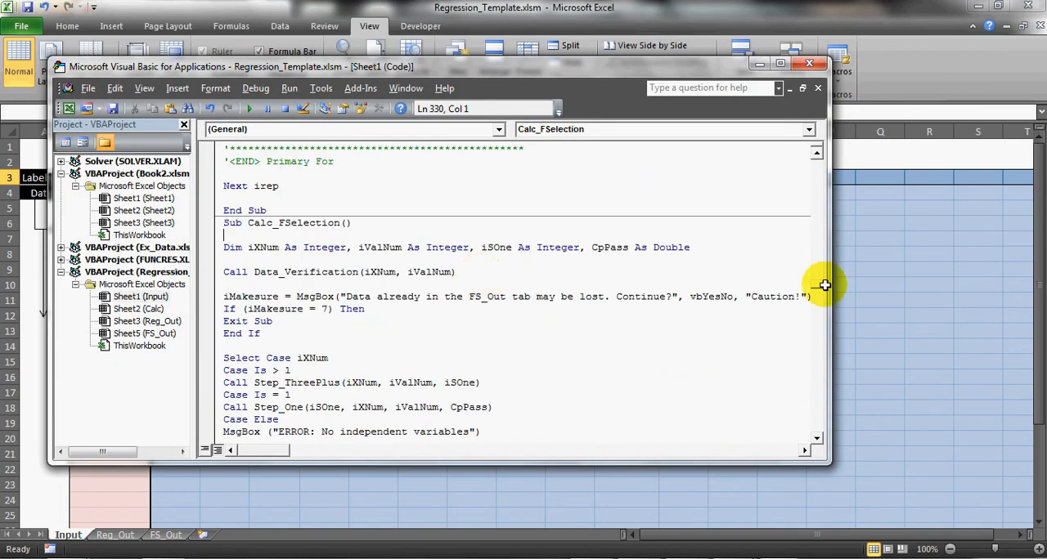
left_click_drag(817, 282, 808, 398)
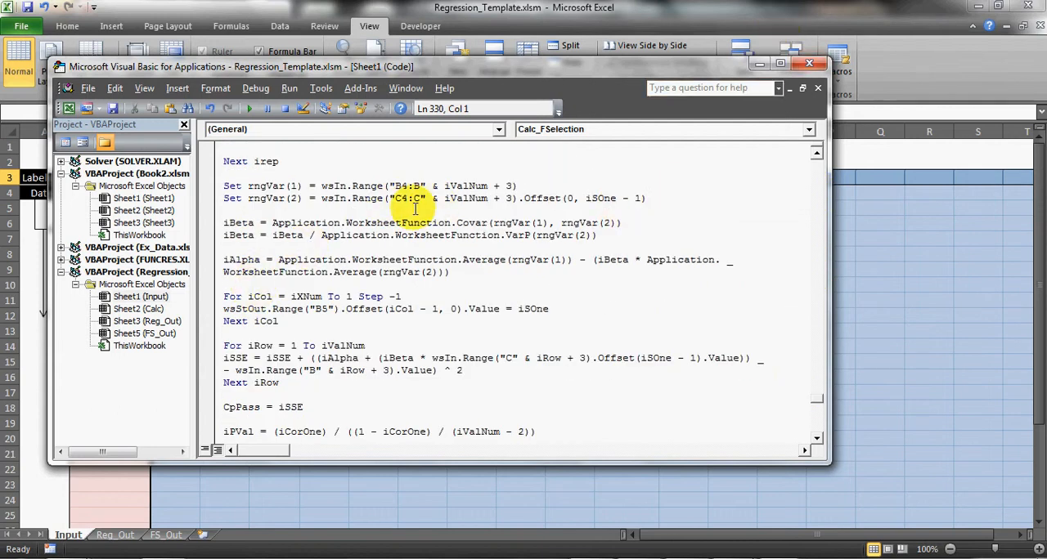
- Browse the Book2.xlsm sheet objects and the kinds of items that can be inserted, and close the code editor
left_click(127, 199)
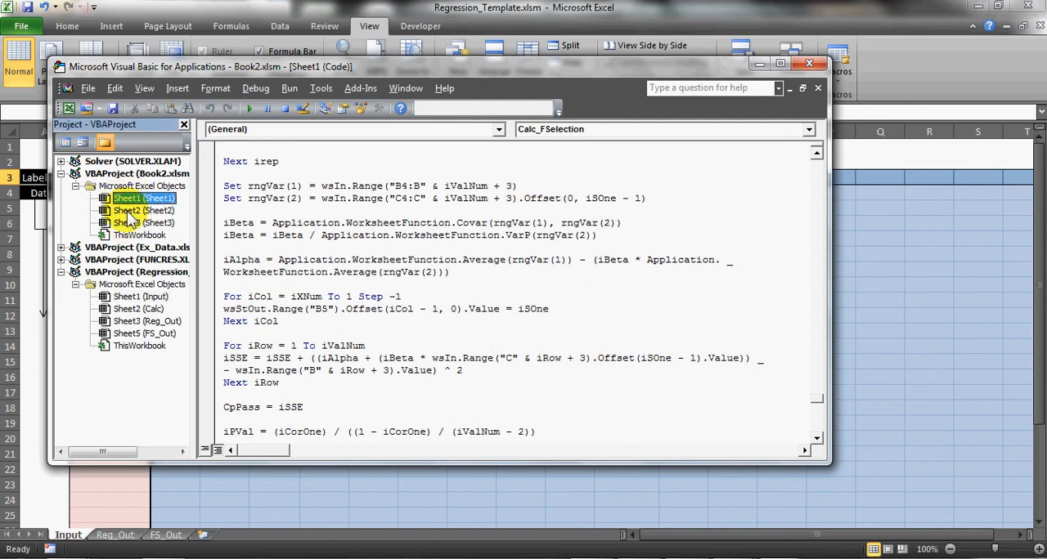
left_click(127, 211)
left_click(127, 224)
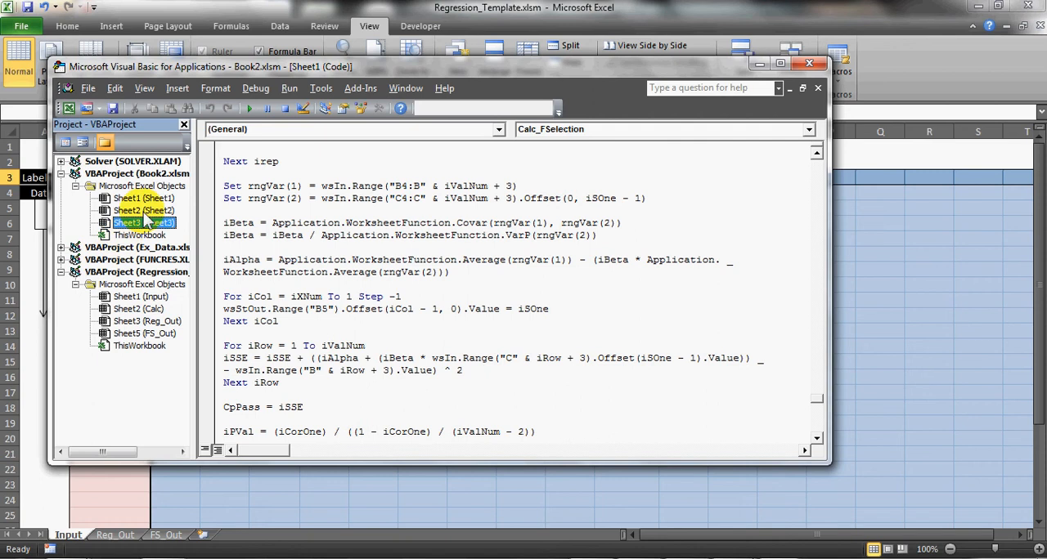
left_click(177, 88)
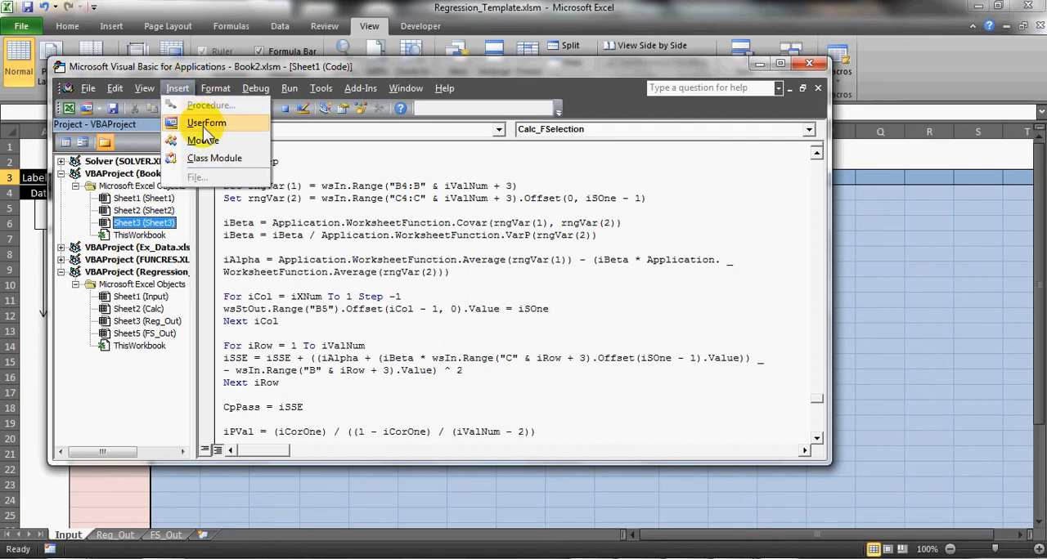
left_click(276, 68)
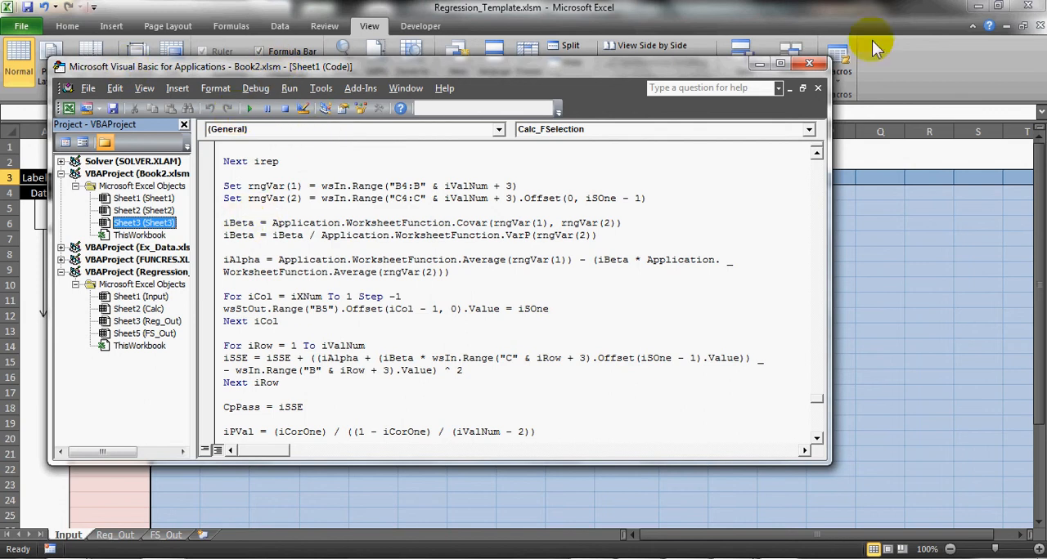
left_click(812, 66)
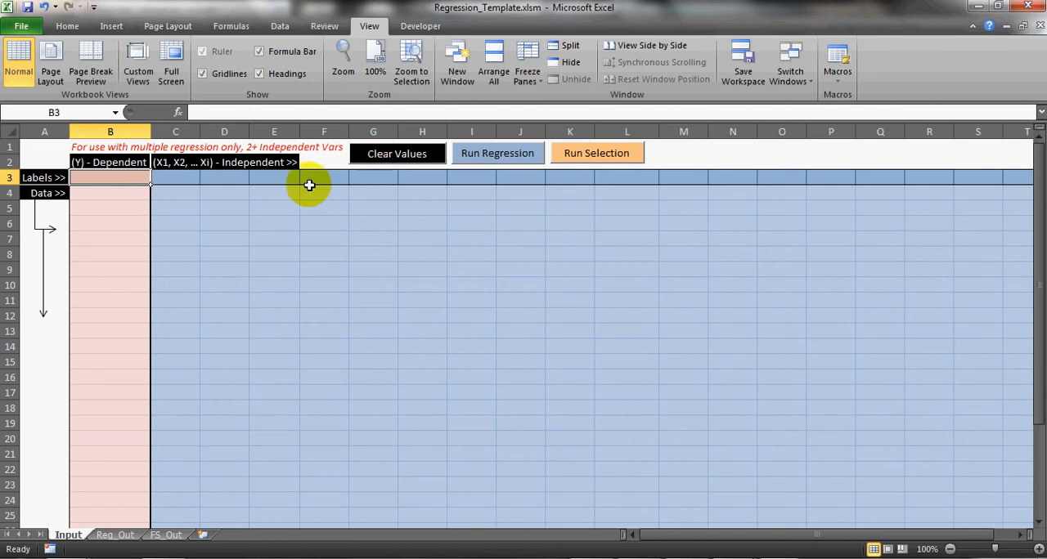
- Enter the labels Y, X1 and X2 in cells B3 to D3 of the Input sheet
type("Y")
key("Tab")
type("X1")
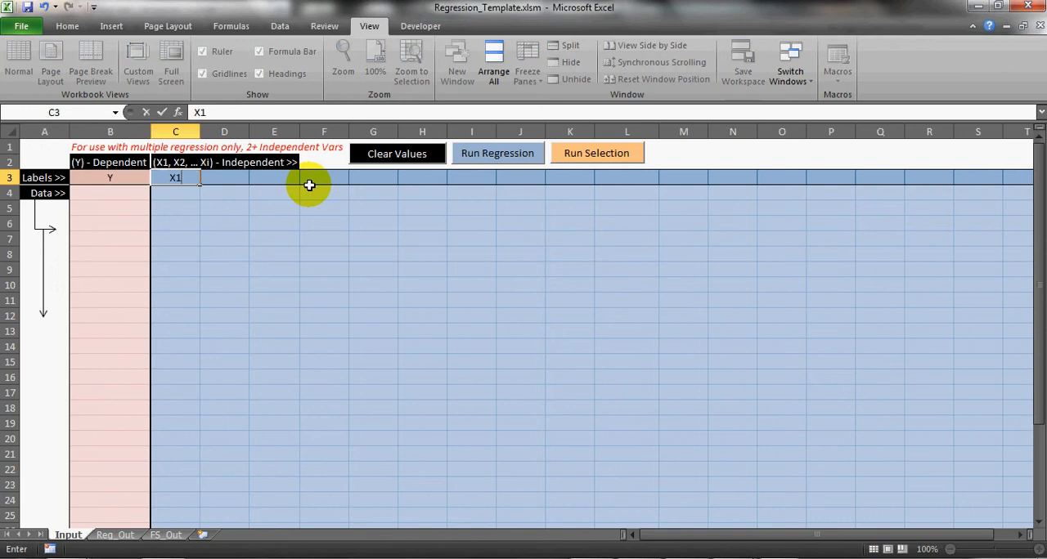
key("Tab")
type("X2")
key("Return")
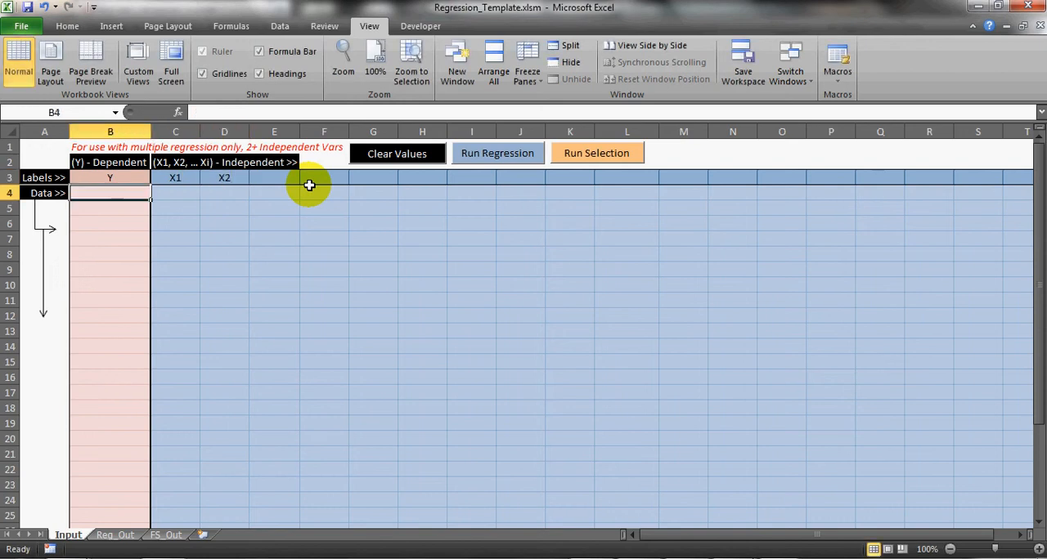
- Enter the dependent values 7, 5, 3, 4 and 43 under Y in B4:B8
type("7")
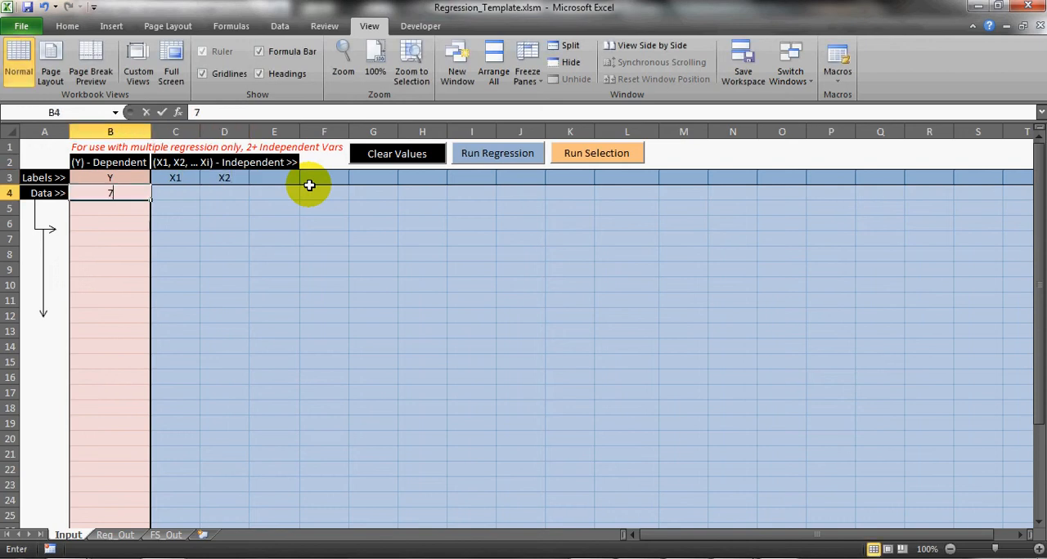
key("Return")
type("5 3")
key("Return")
type("4")
key("Return")
type("43")
key("Tab")
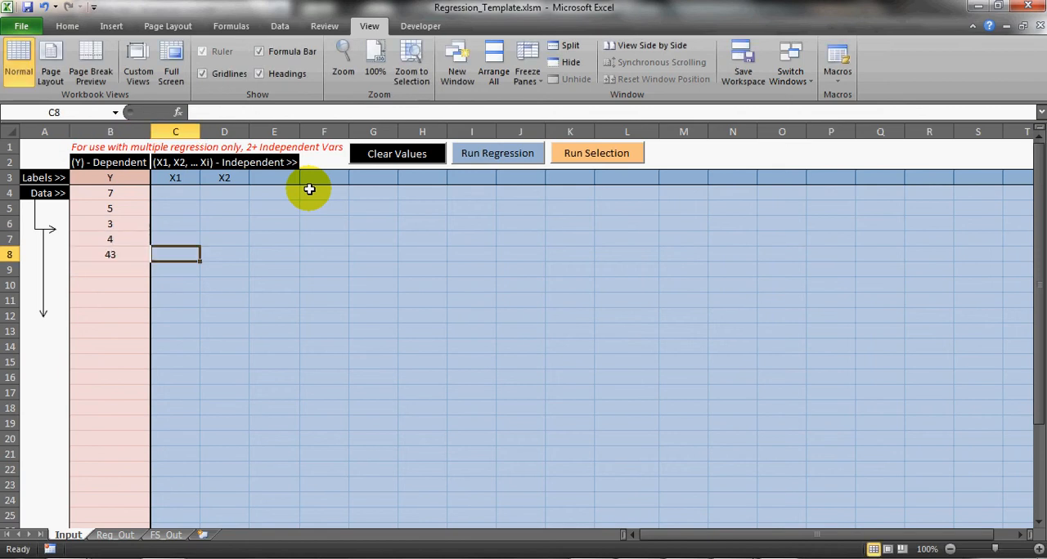
- Enter the values 0, 1, 1, 0 and 0 under X1 in C4:C8
key("Up")
key("Up")
key("Up")
key("Up")
type("0 1 1 0 0")
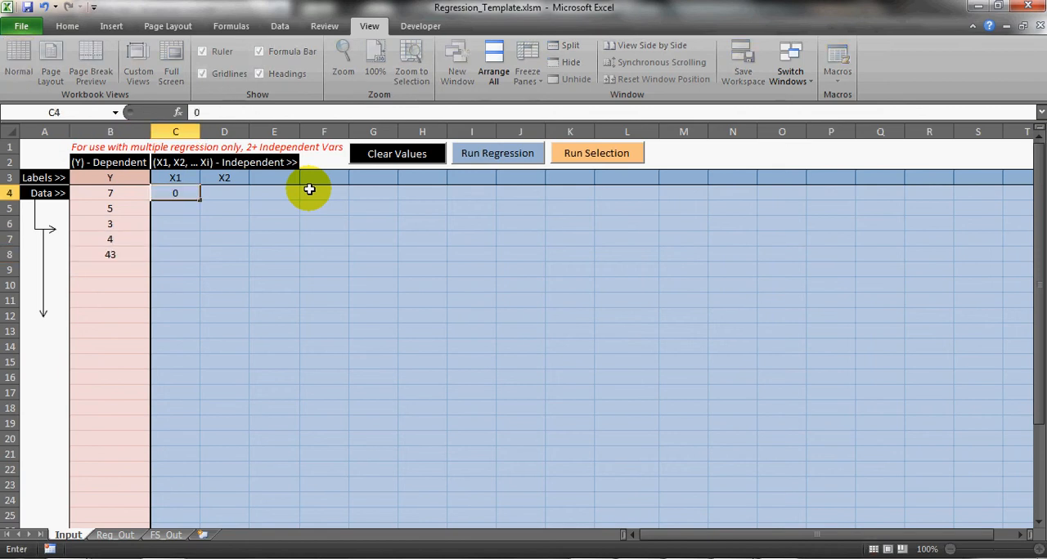
key("Tab")
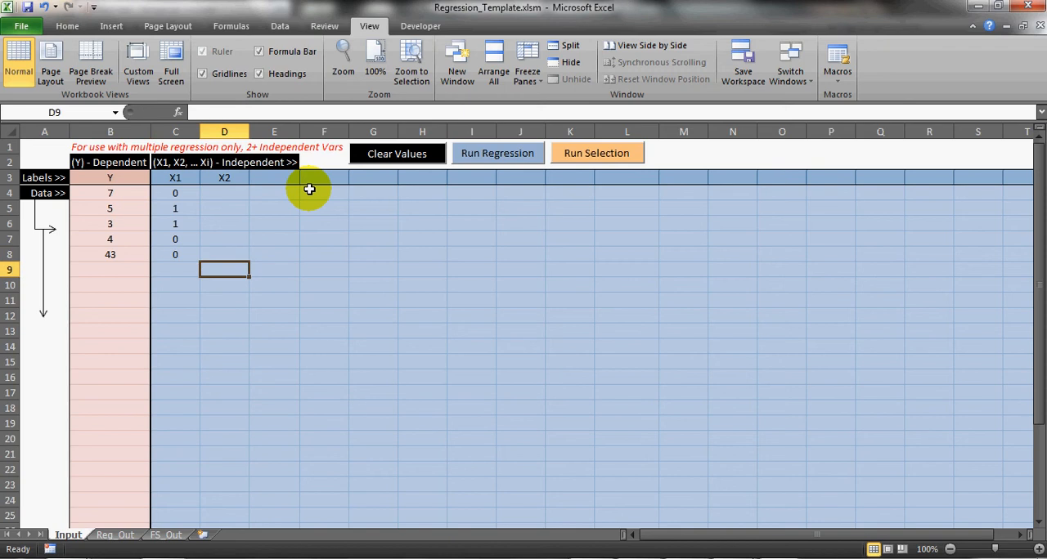
- Enter the values 6, 3, 42, 1 and 1 under X2 in D4:D8
key("Up")
key("Up")
key("Up")
key("Up")
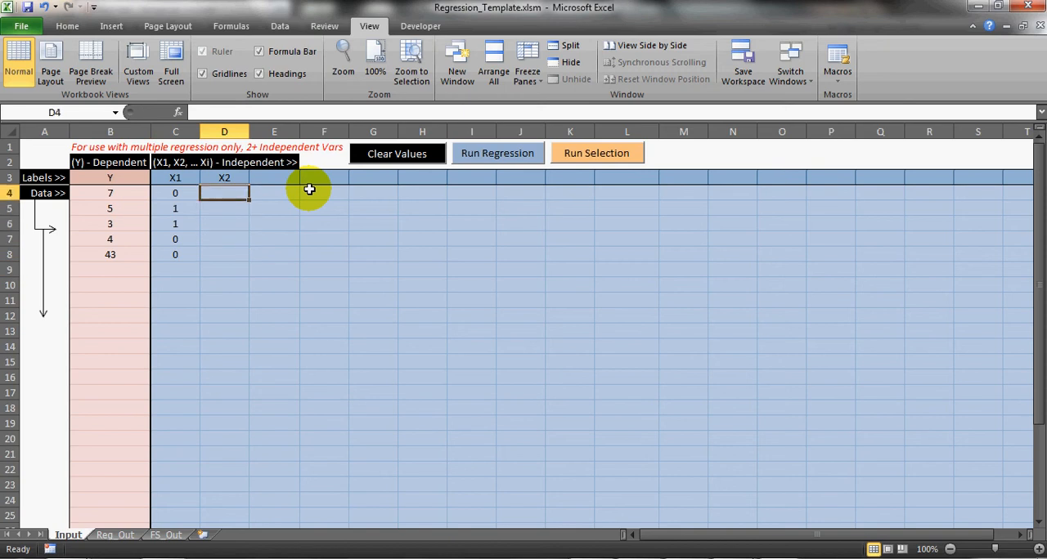
type("6 3 42 ")
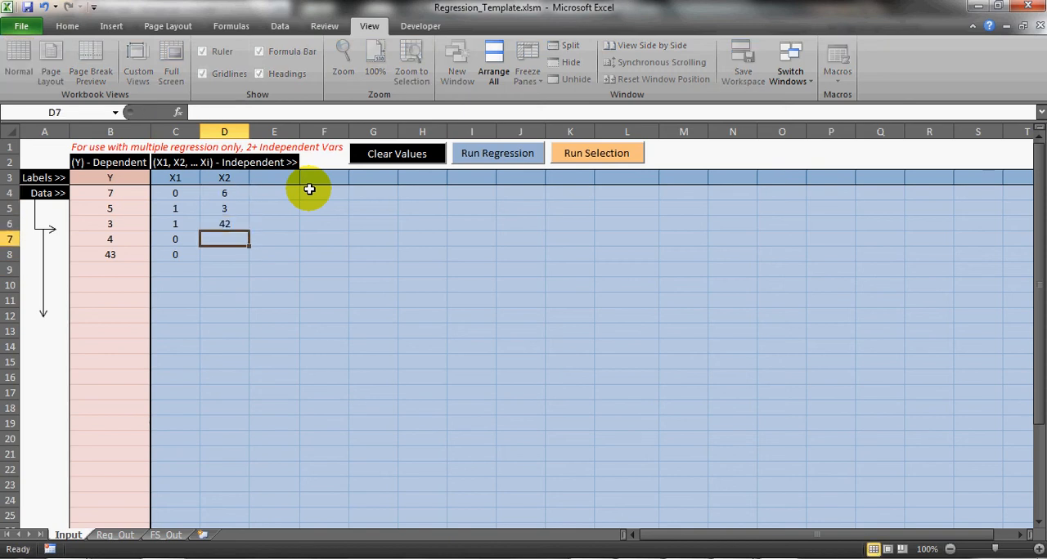
type("1")
key("Return")
type("1")
key("Return")
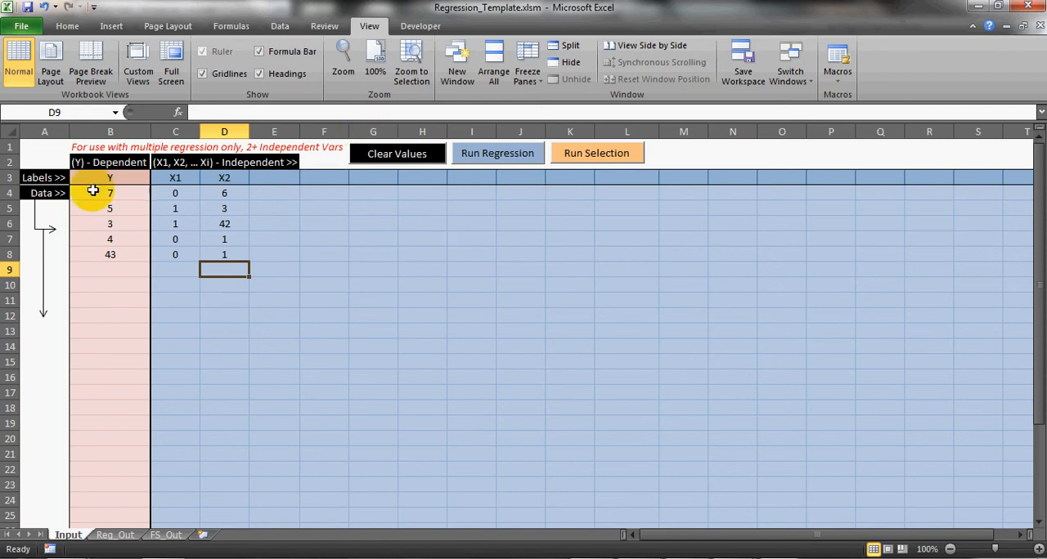
- Run the regression macro on the sample data and allow the existing Reg_Out data to be overwritten
left_click(139, 178)
left_click(377, 284)
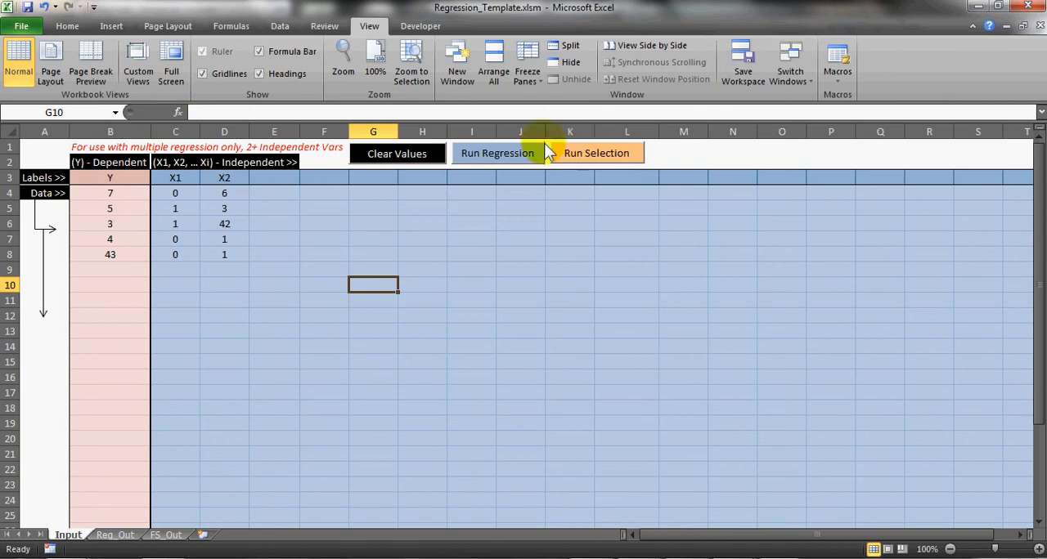
left_click(505, 155)
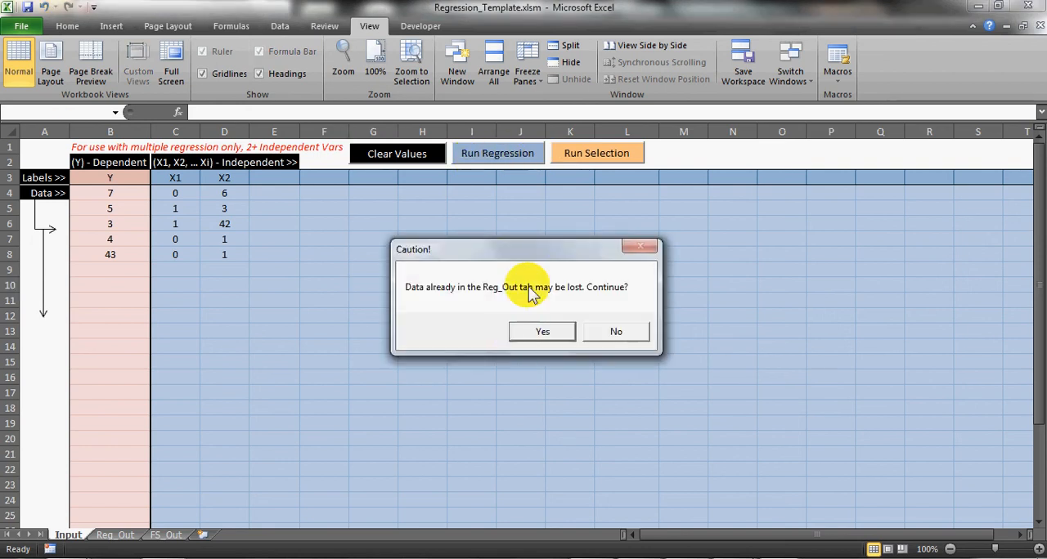
left_click(542, 331)
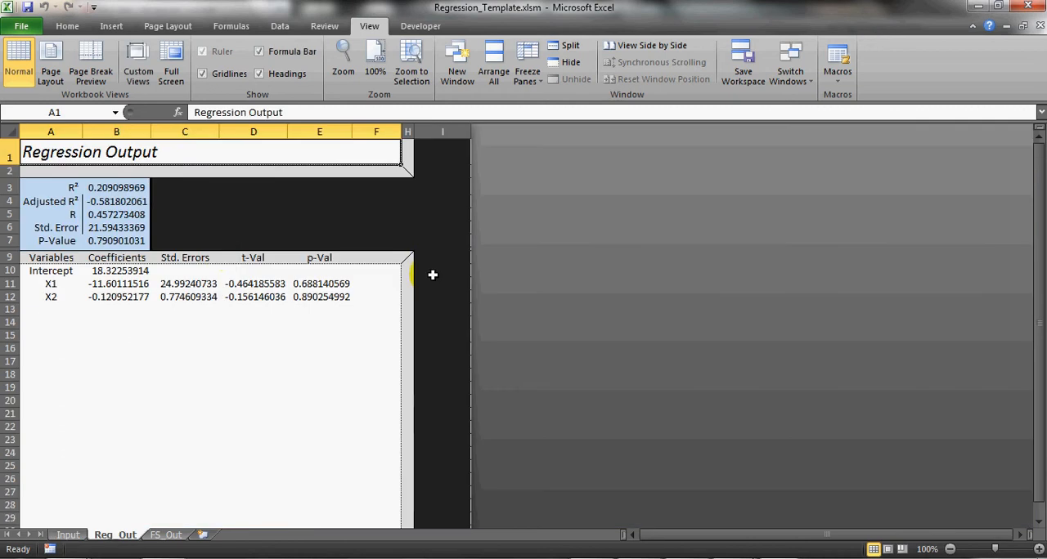
- Return to the Input sheet, inspect the code behind the Run Regression button in design mode, and leave design mode
left_click(68, 537)
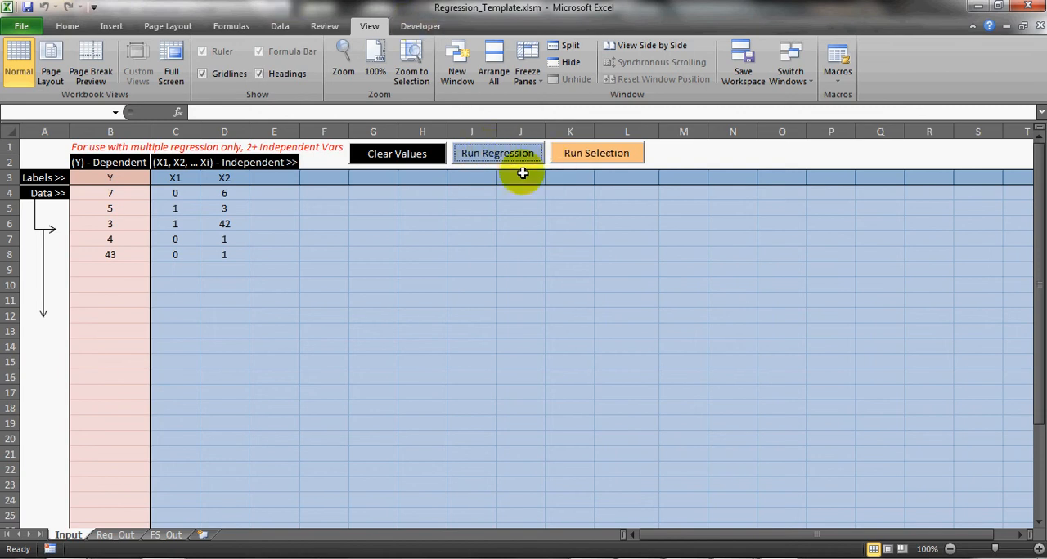
left_click(419, 26)
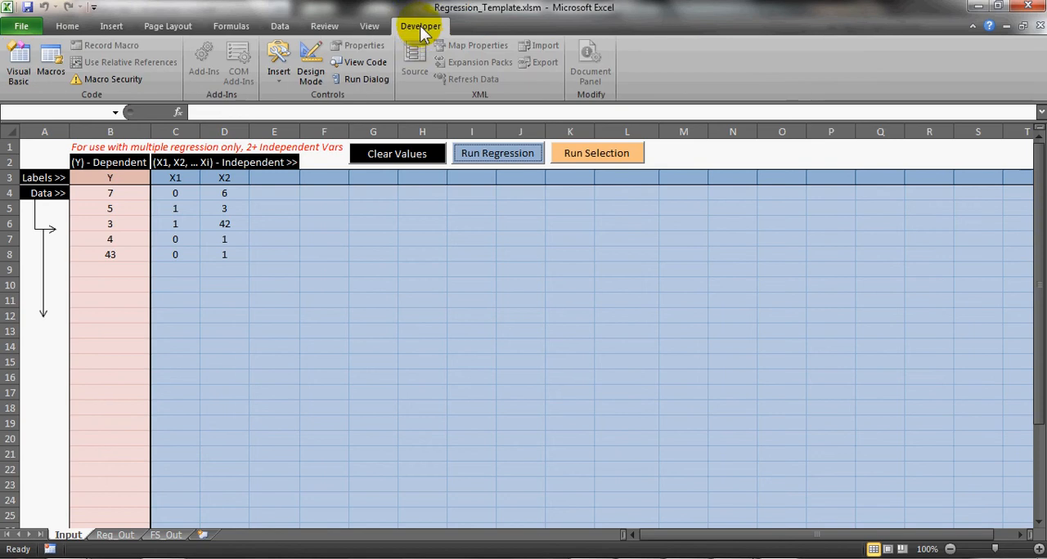
left_click(311, 82)
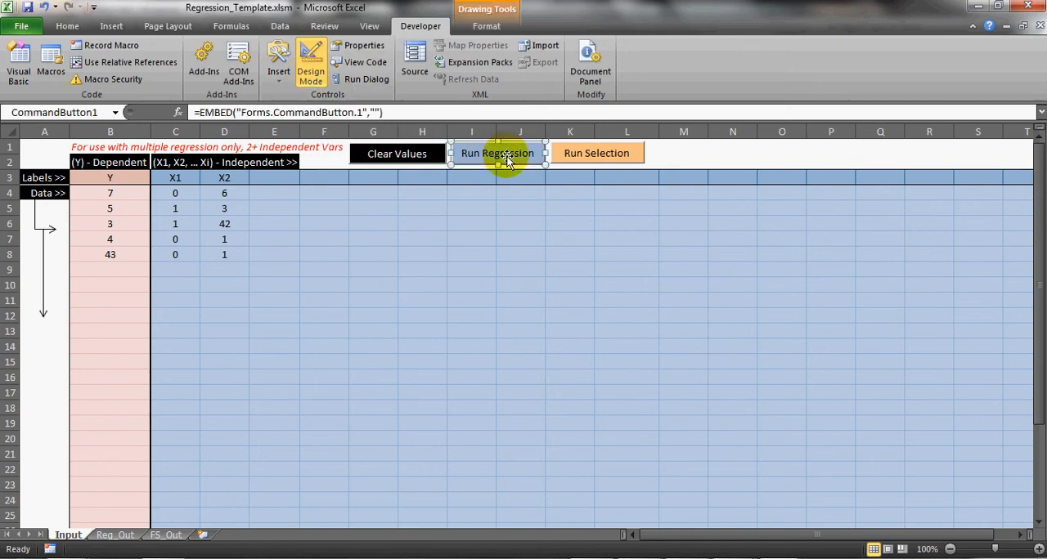
left_click(601, 154)
left_click(498, 159)
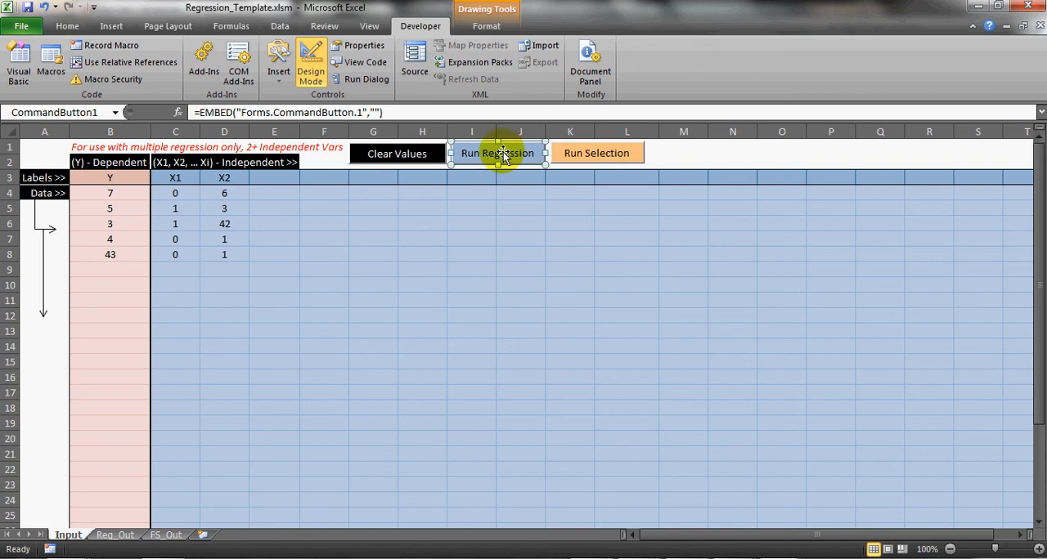
double_click(502, 159)
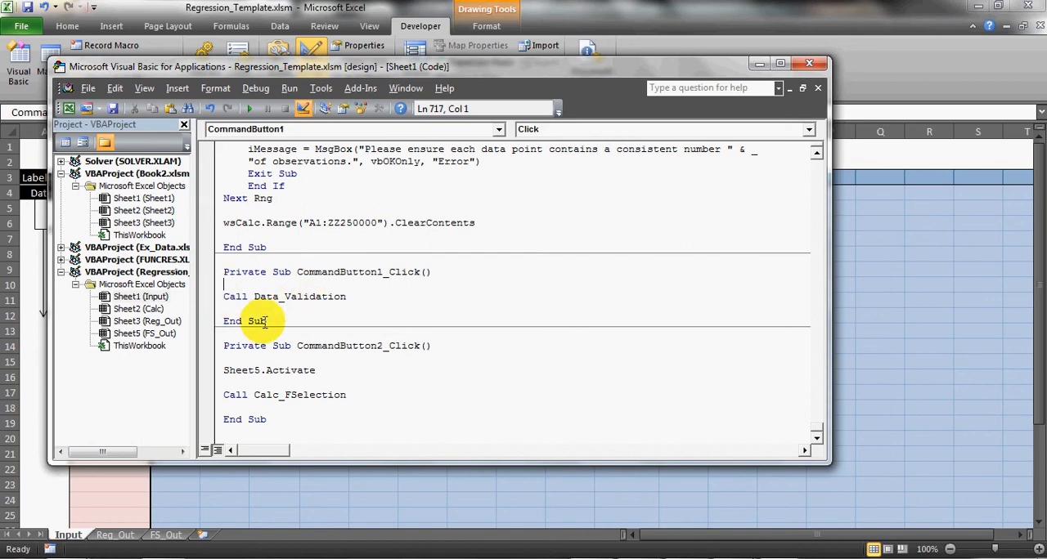
left_click(809, 64)
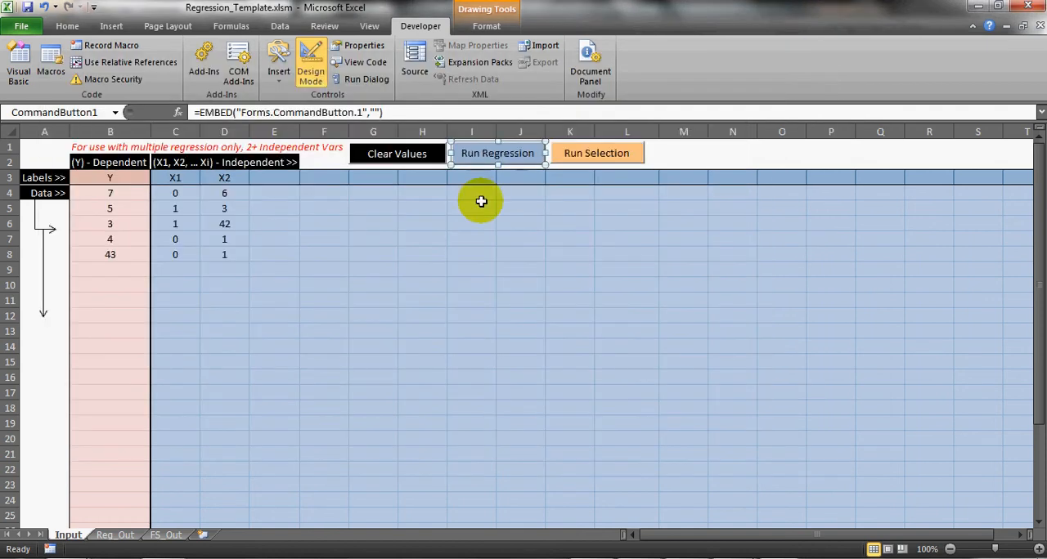
left_click(311, 66)
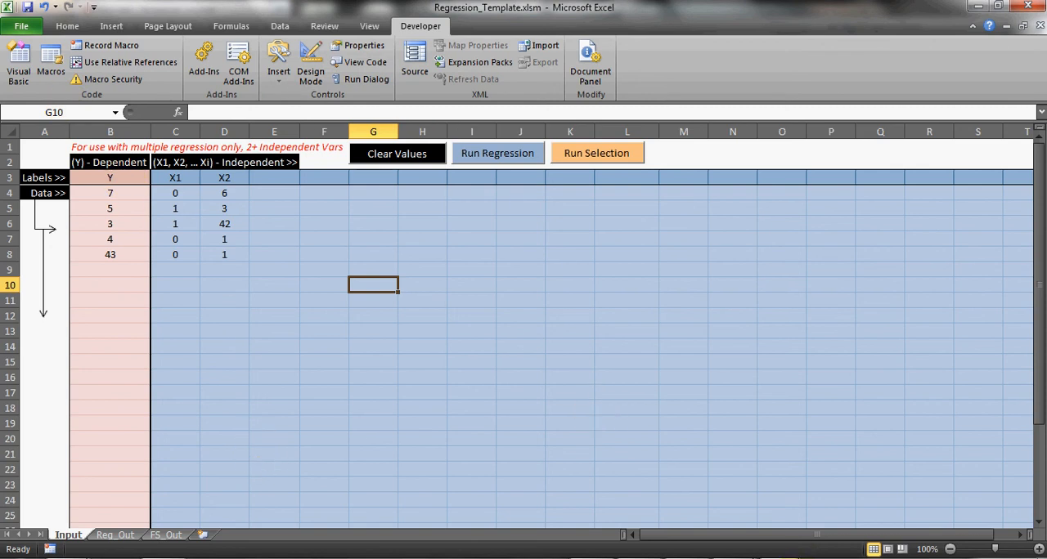
- Read the date macro instructions in Book2.xlsm and bring up the Pivot Data sheet of Ex_Data.xlsx
left_click(958, 496)
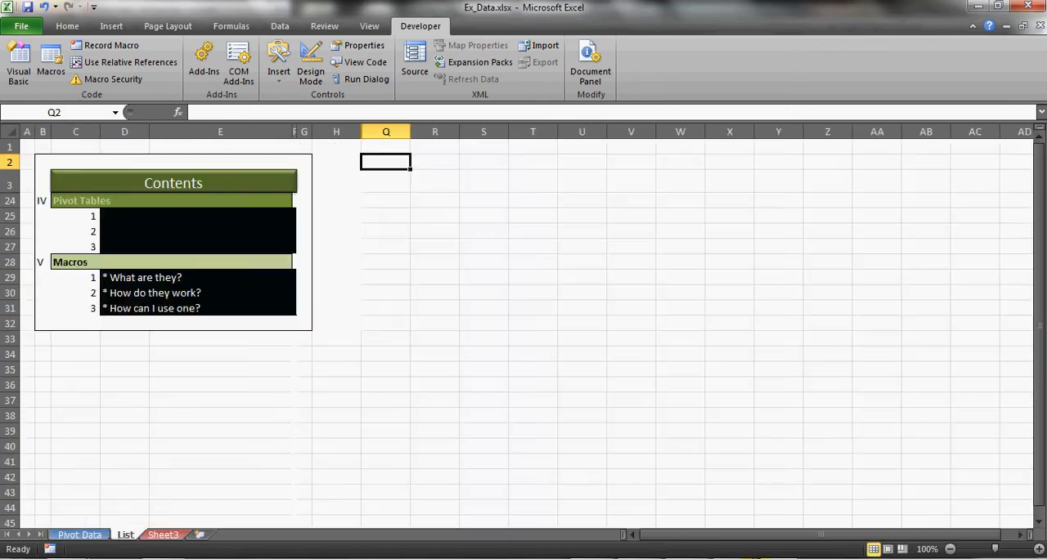
left_click(787, 511)
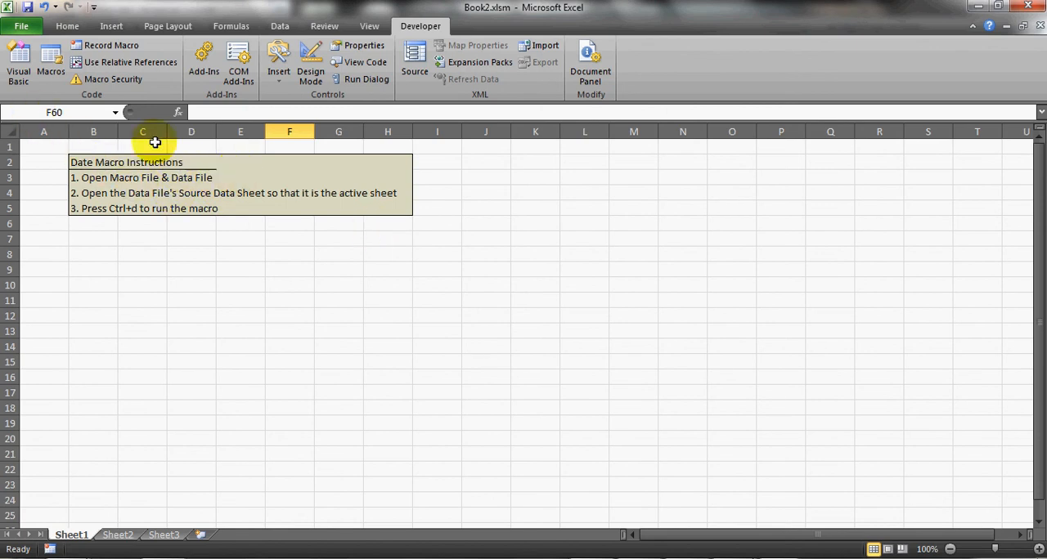
left_click(789, 558)
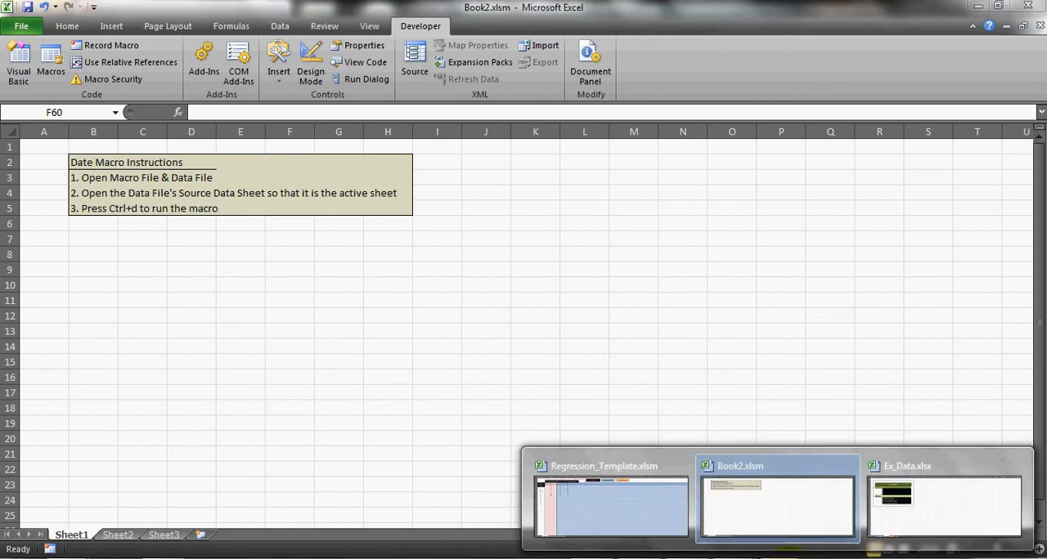
left_click(894, 517)
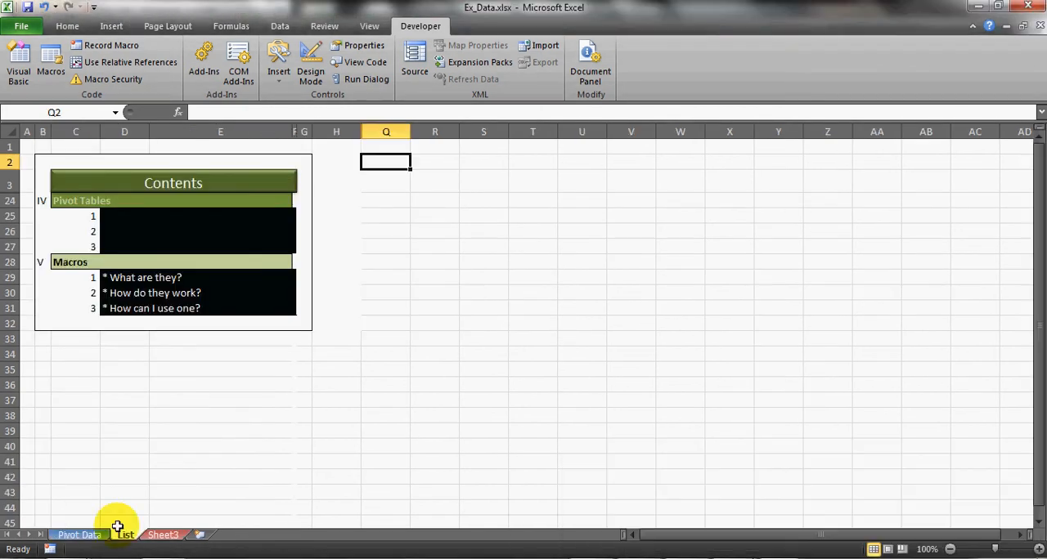
left_click(77, 534)
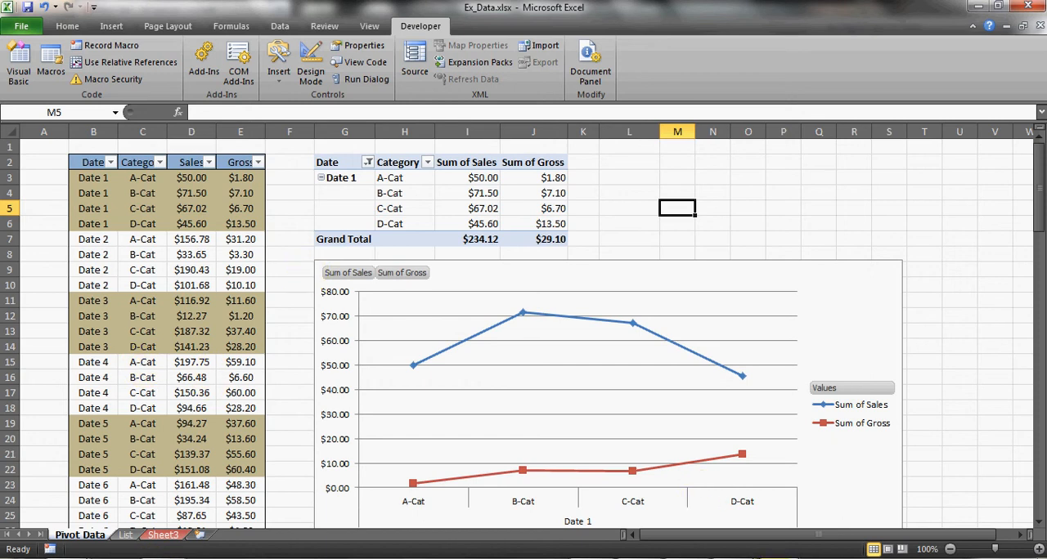
- In Book2.xlsm, open the options of the Sheet1.Data_Format macro, confirm Ctrl+d as its shortcut key, and close the macro list
left_click(811, 522)
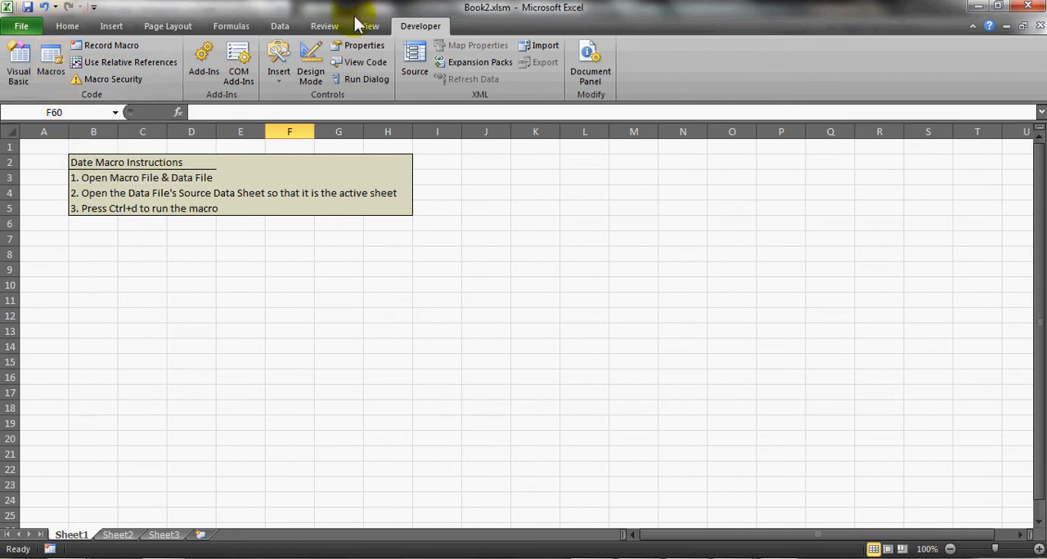
left_click(49, 64)
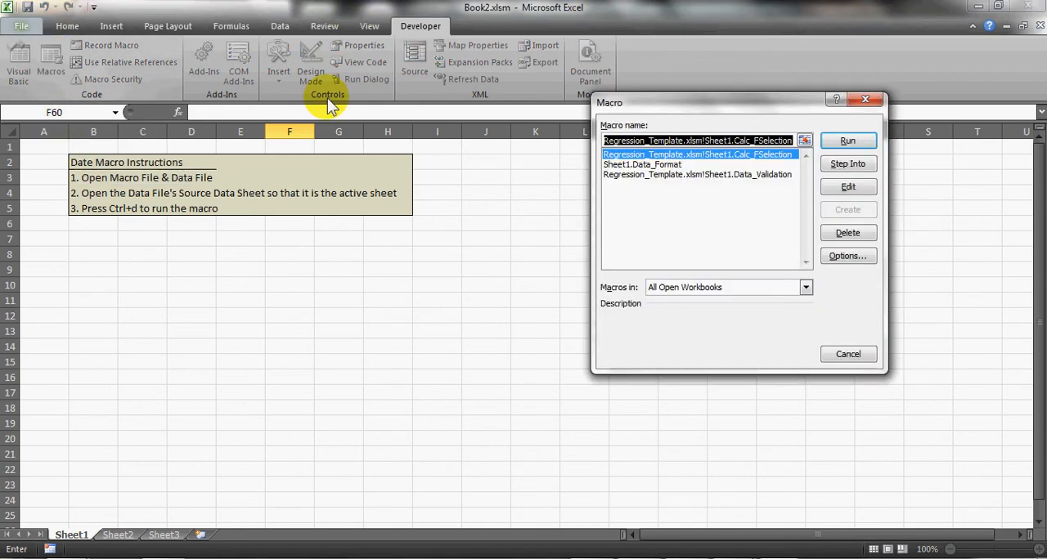
left_click(653, 165)
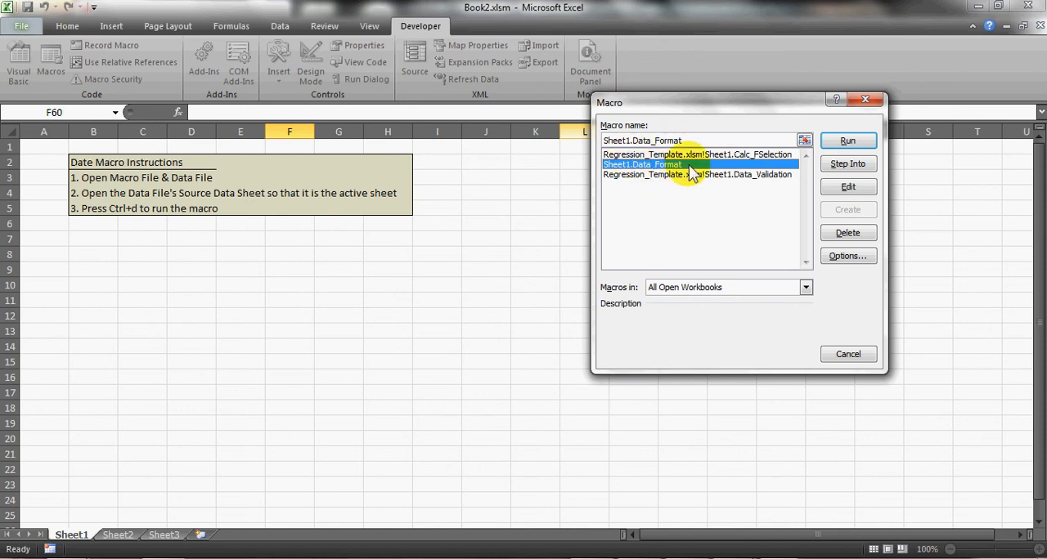
left_click(851, 257)
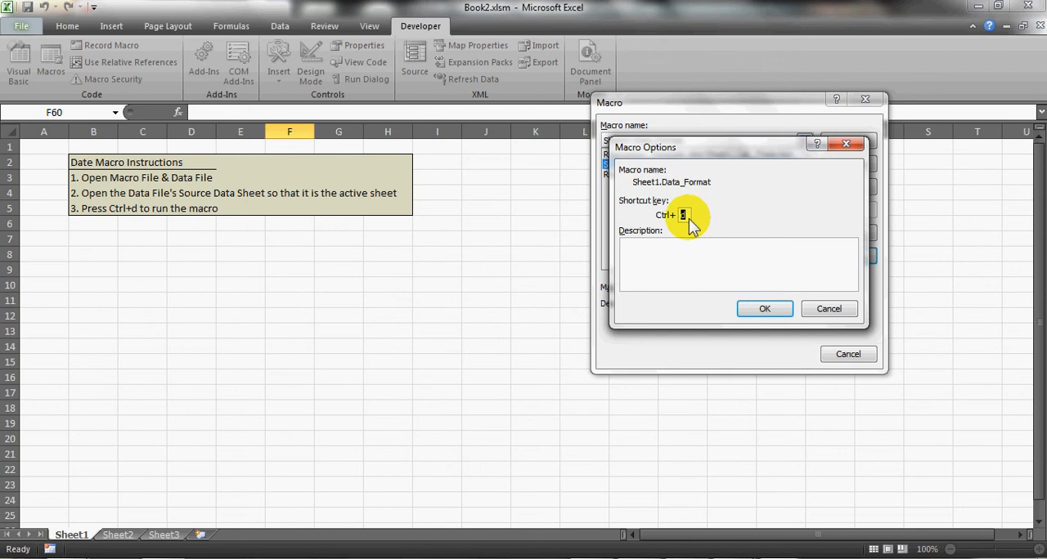
type("y")
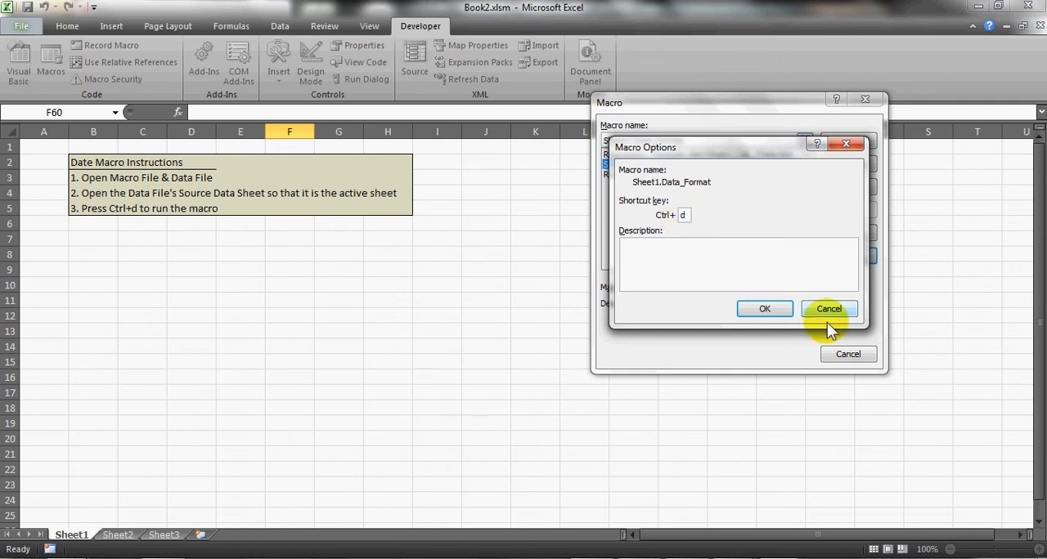
left_click(751, 313)
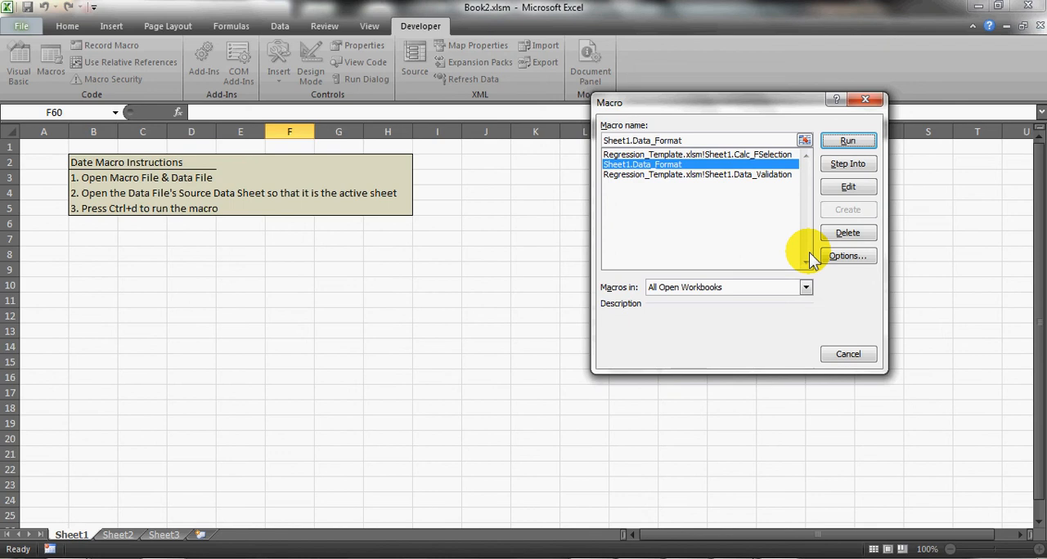
left_click(873, 103)
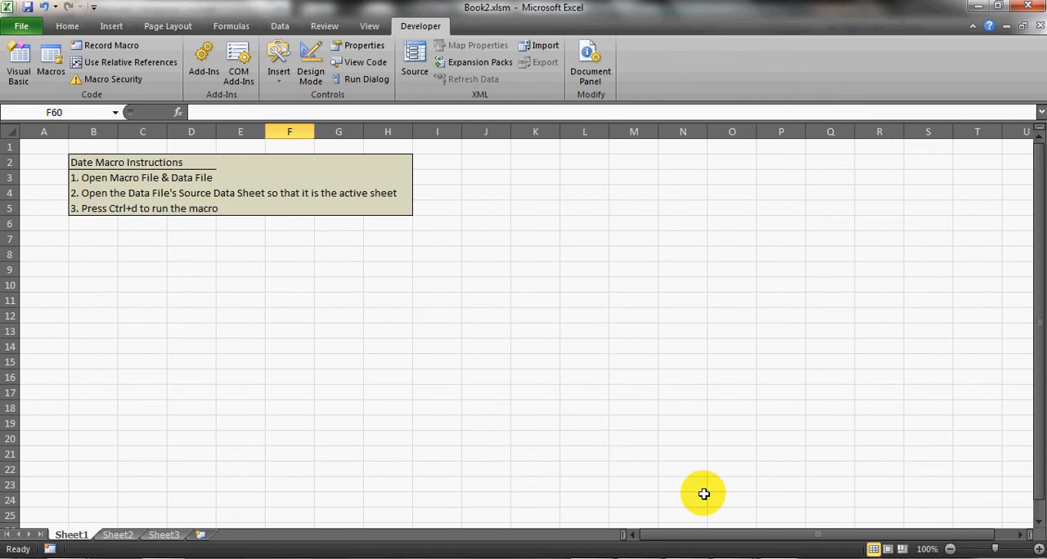
- Run the Data_Format macro on the Pivot Data sheet of Ex_Data.xlsx and review the Date column through its last row
left_click(777, 558)
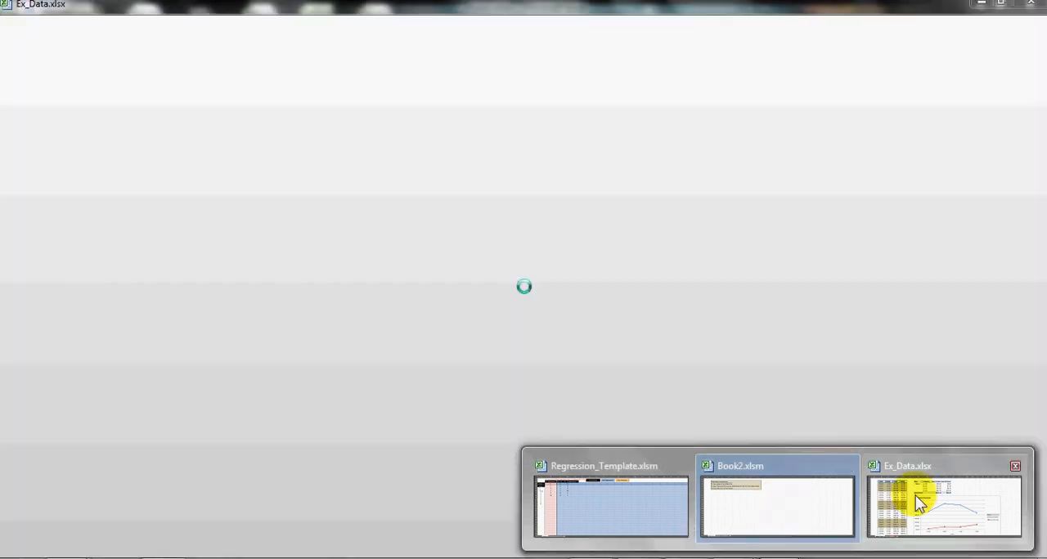
left_click(916, 497)
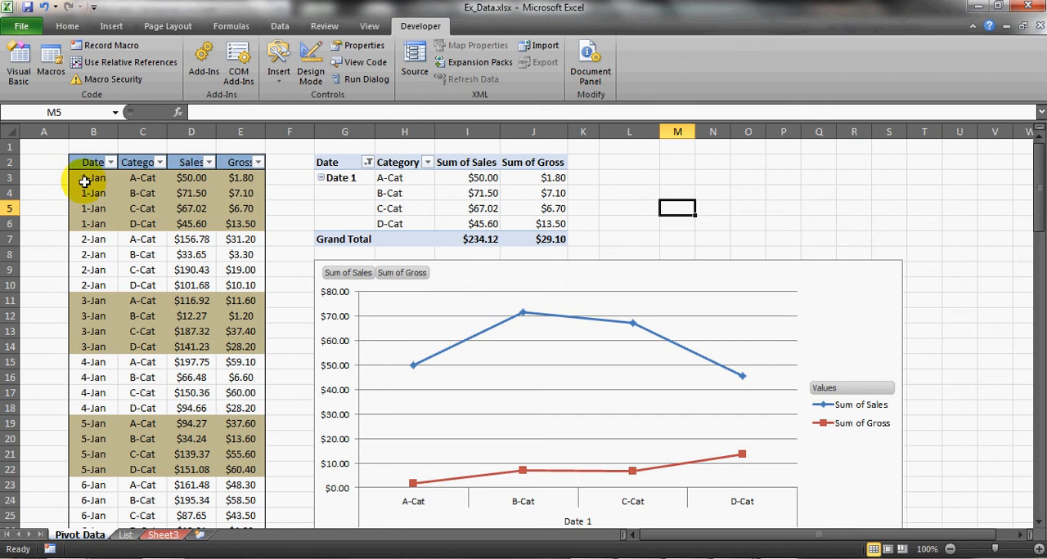
scroll(58, 254, "down", 5)
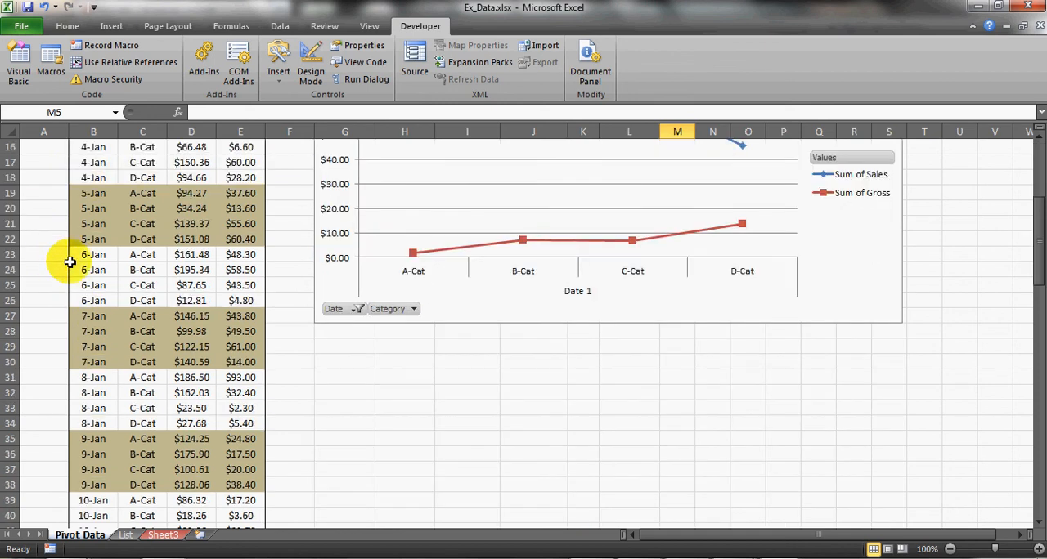
scroll(70, 262, "down", 17)
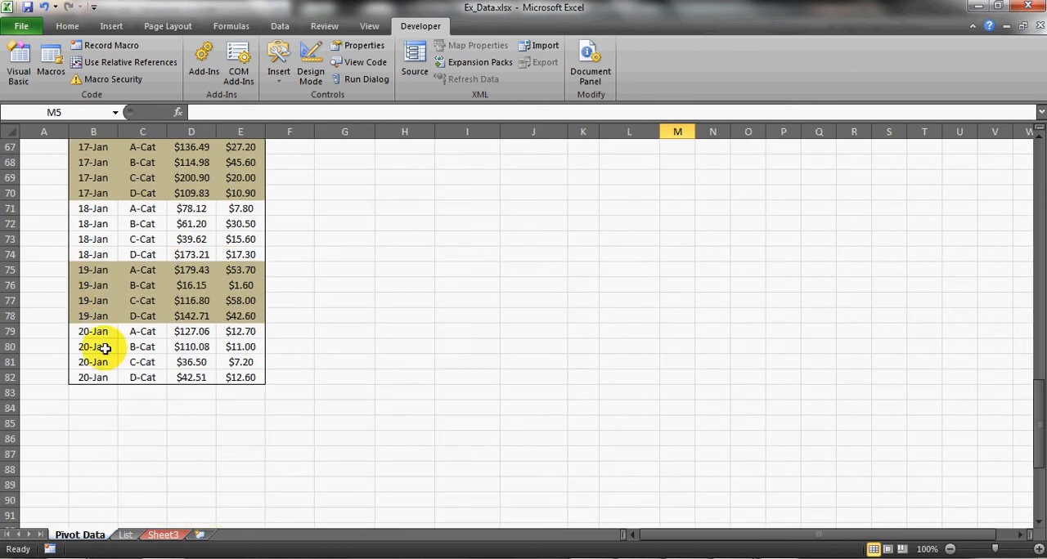
scroll(105, 348, "up", 20)
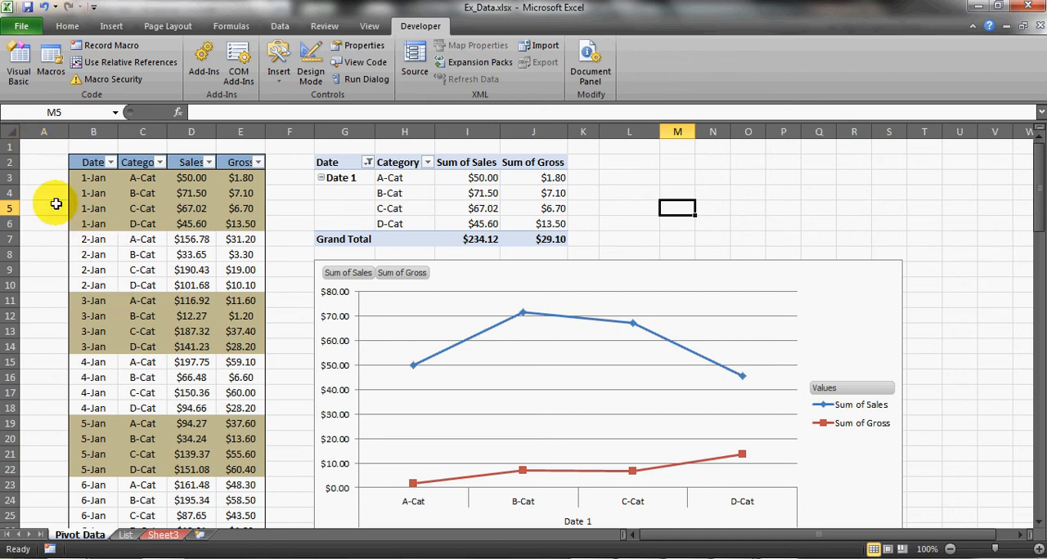
- Return to the date macro workbook Book2.xlsm
left_click(777, 558)
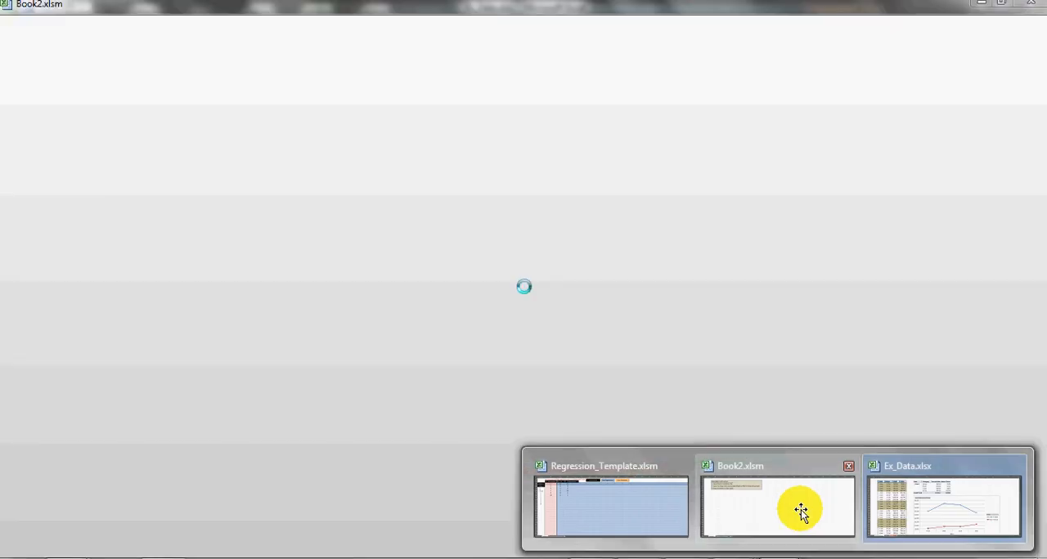
left_click(800, 509)
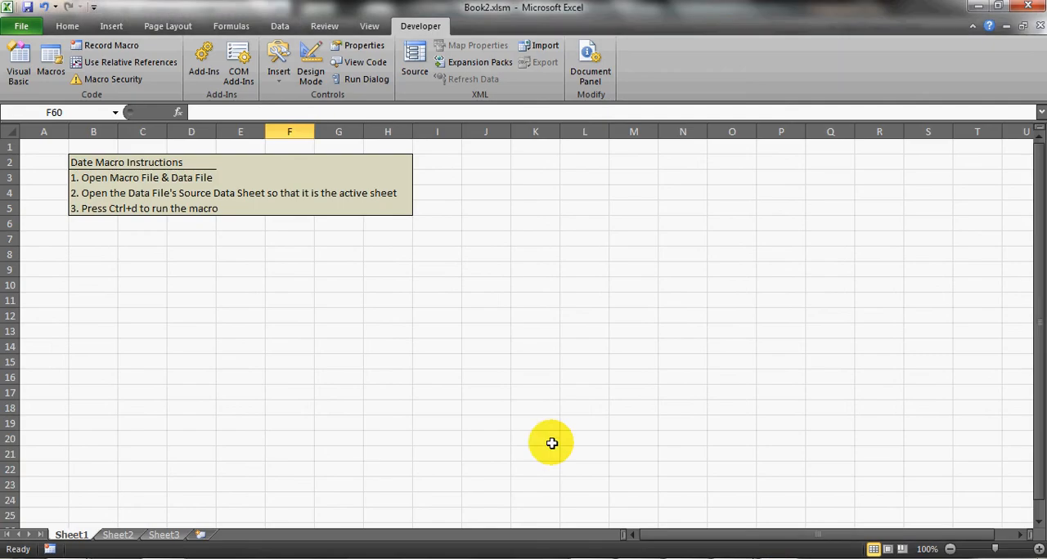